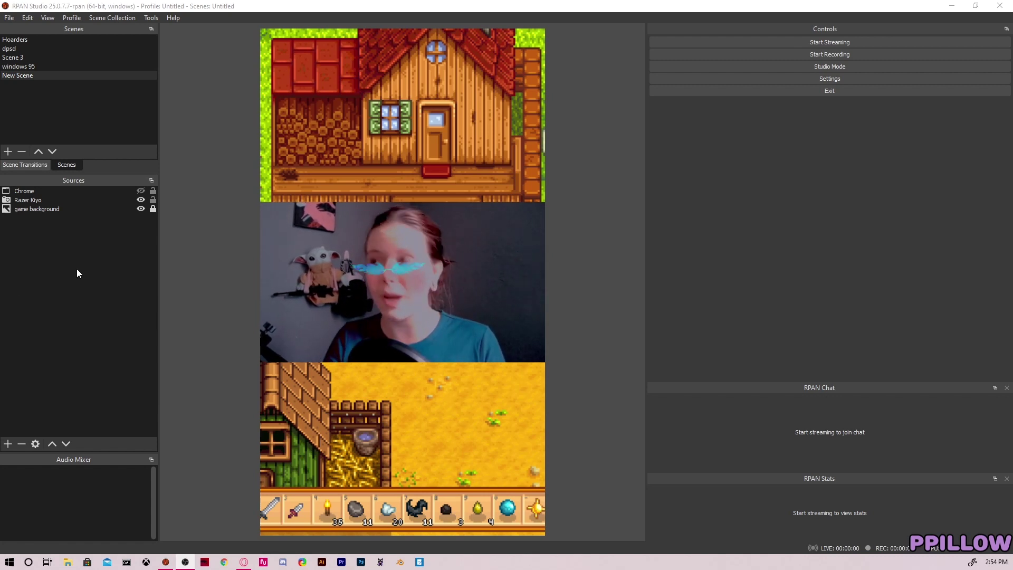
- Restore RPAN Studio from full-screen to reveal the Stardew Valley shortcut and the circle and heart images
drag(783, 8, 824, 82)
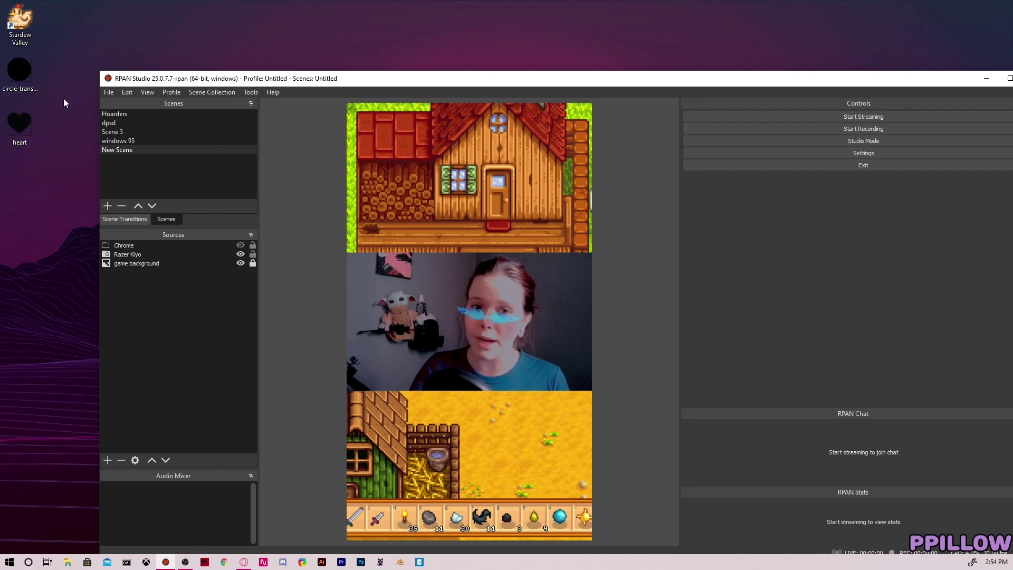
- Maximize the window again and open the Filters for the Razer Kiyo webcam source
double_click(277, 78)
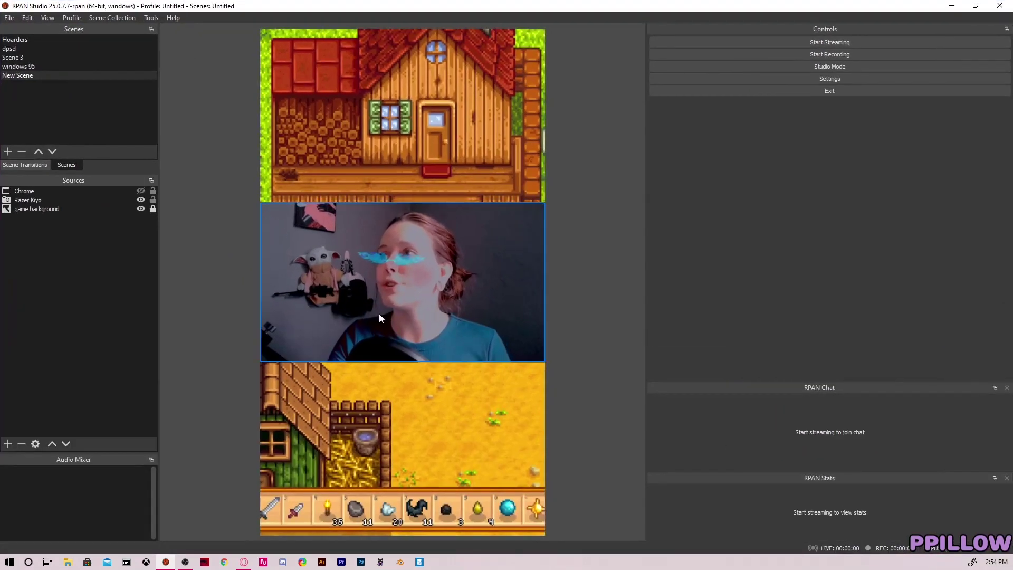
click(379, 314)
right_click(54, 202)
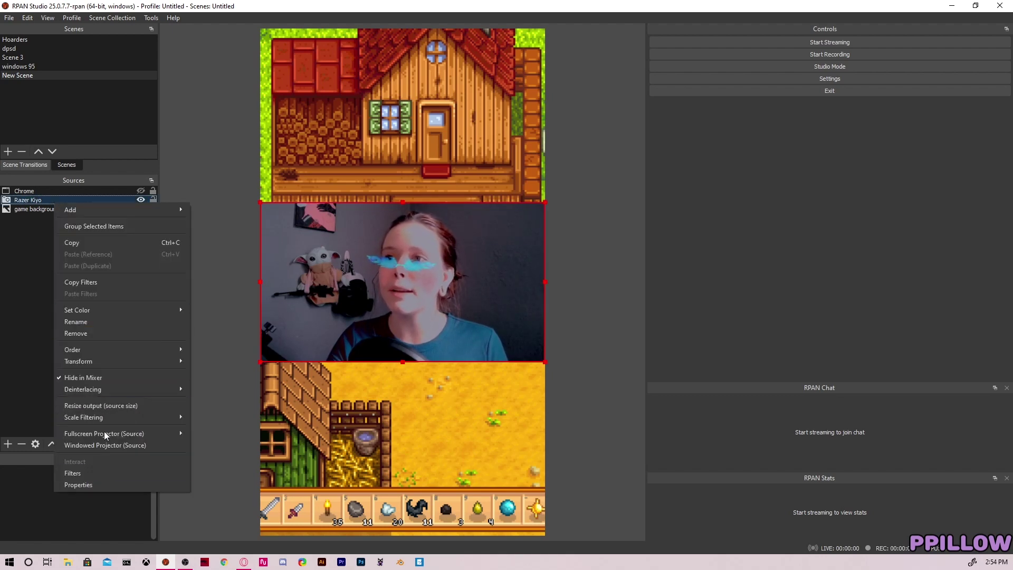
click(85, 472)
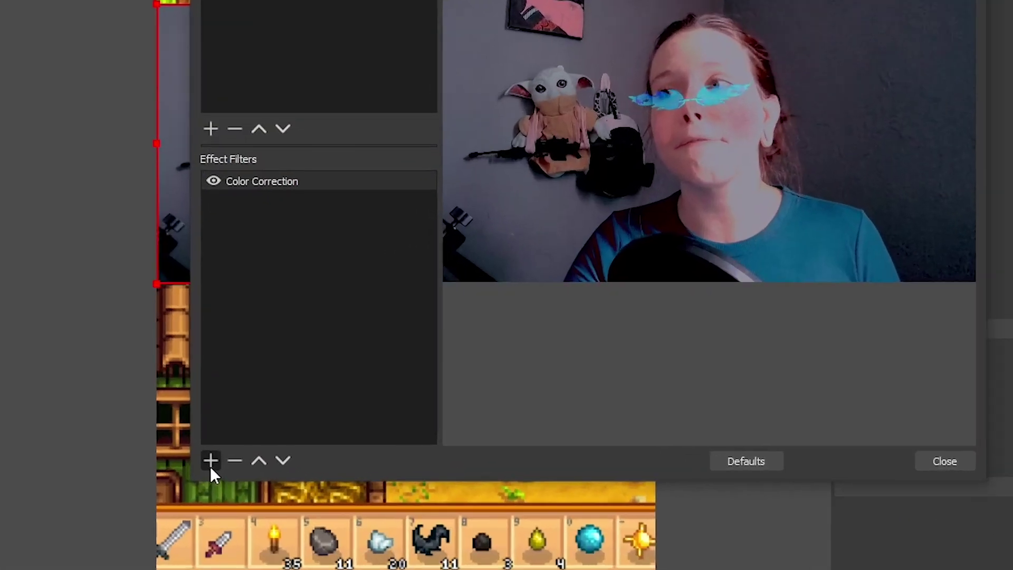
- Add Crop/Pad and Image Mask/Blend effect filters to the webcam with default names
click(291, 463)
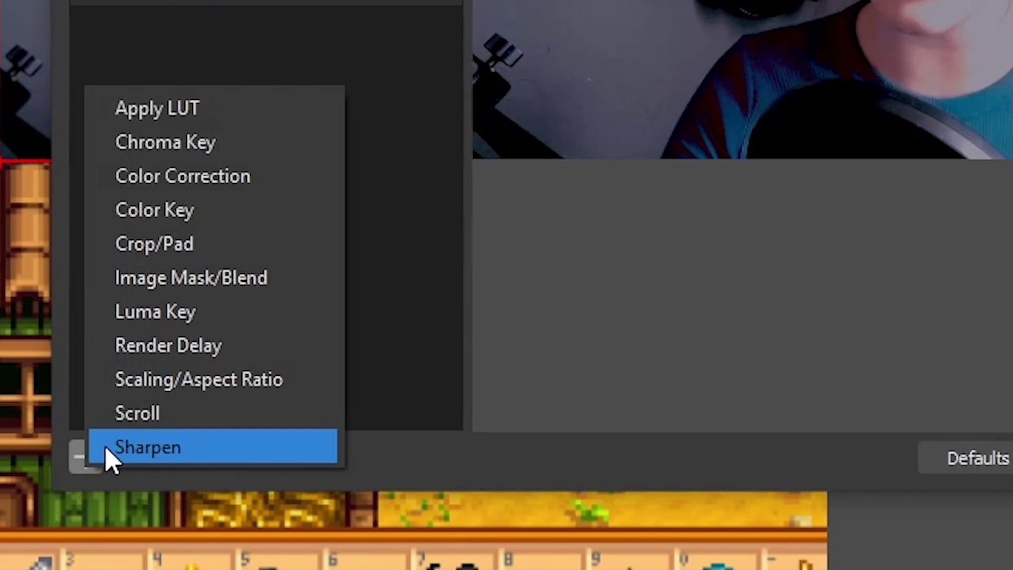
click(201, 251)
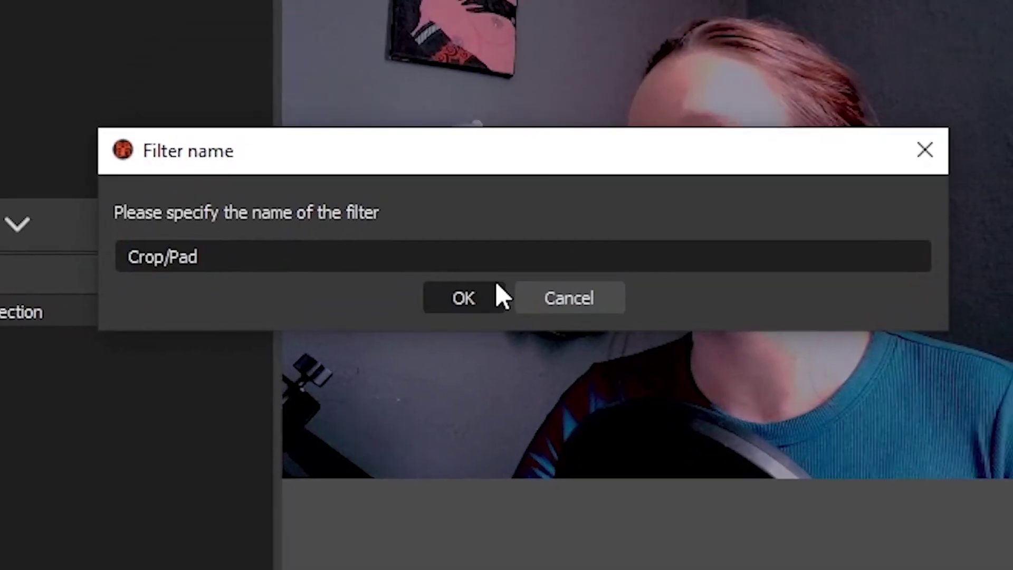
click(497, 288)
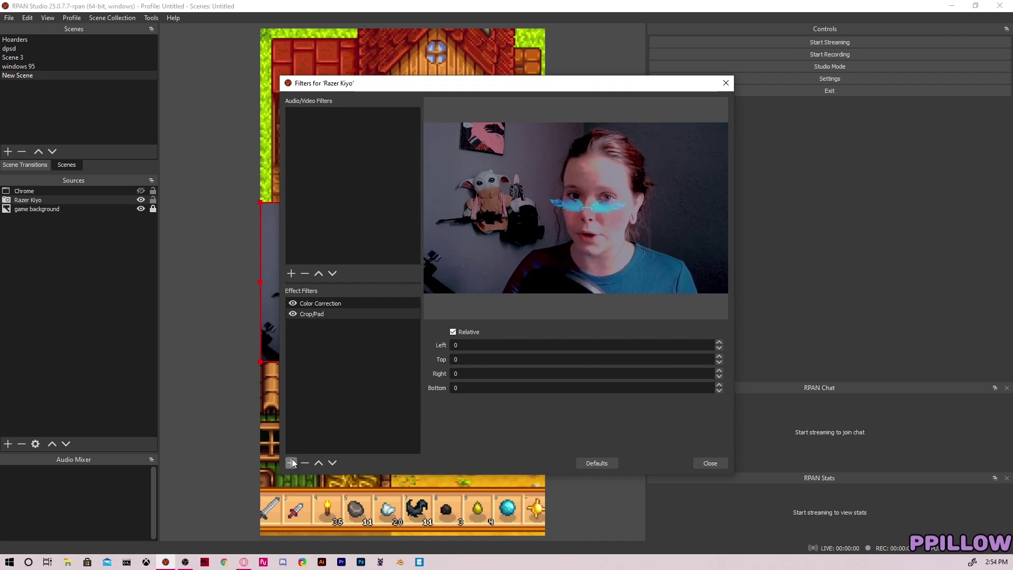
click(291, 462)
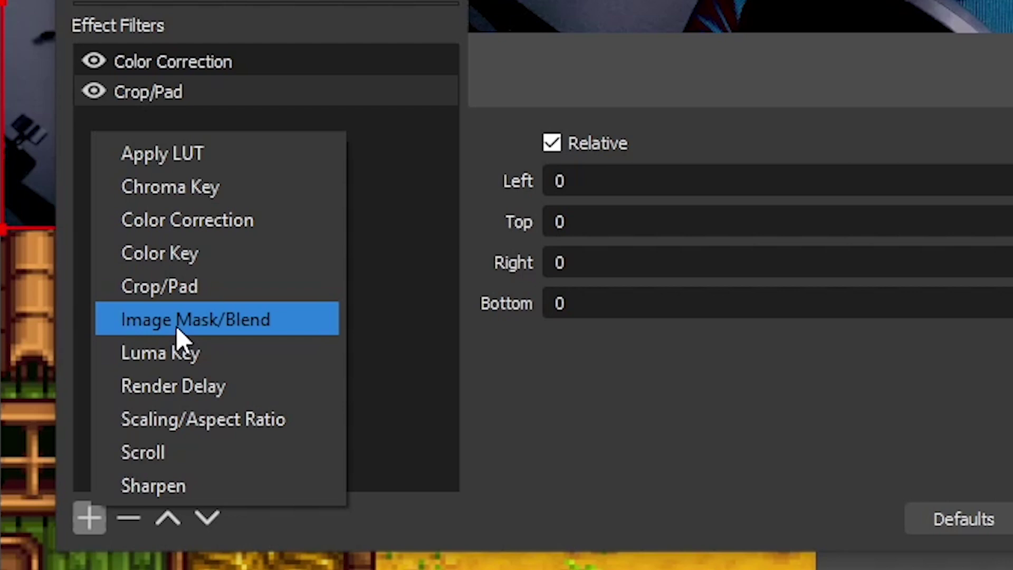
click(298, 347)
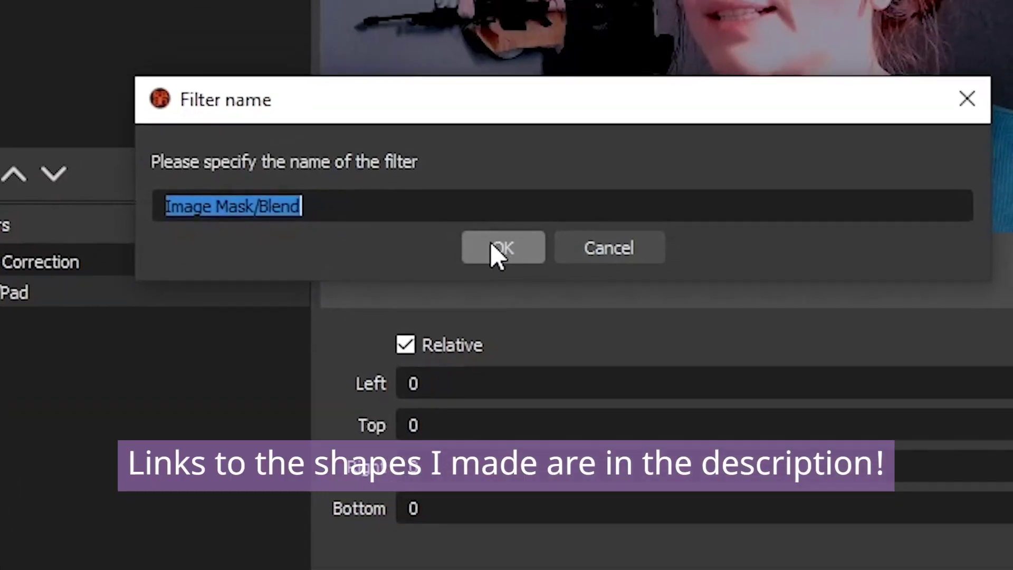
click(496, 248)
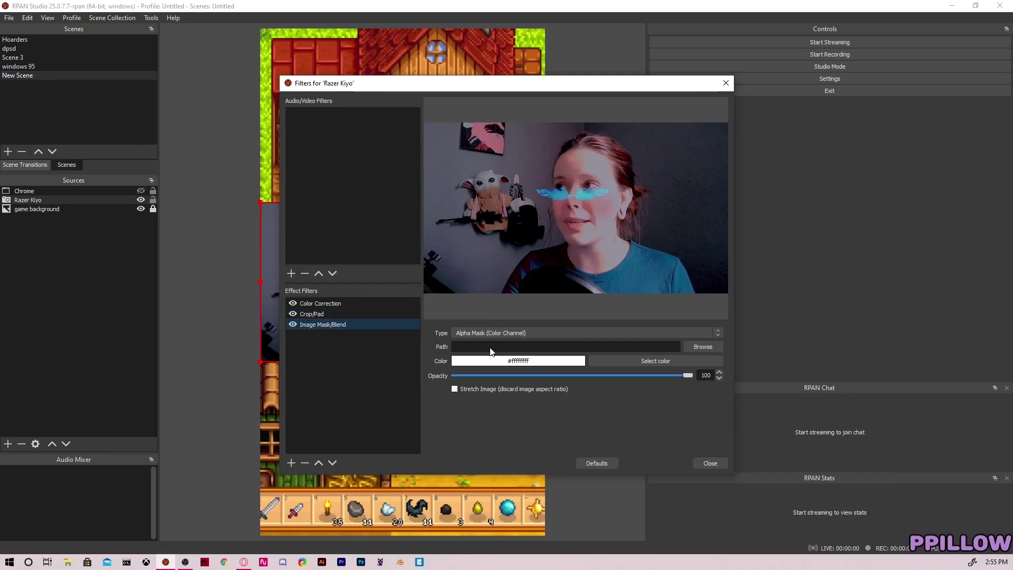
- Use circle-transparent.png as an Alpha Mask (Alpha Channel) mask with Stretch Image enabled
click(718, 349)
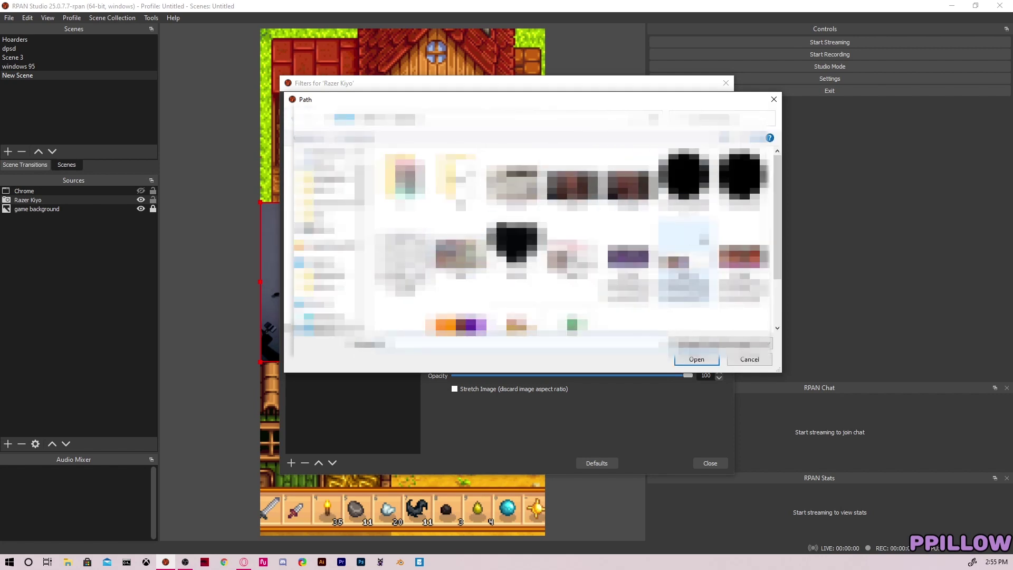
double_click(698, 198)
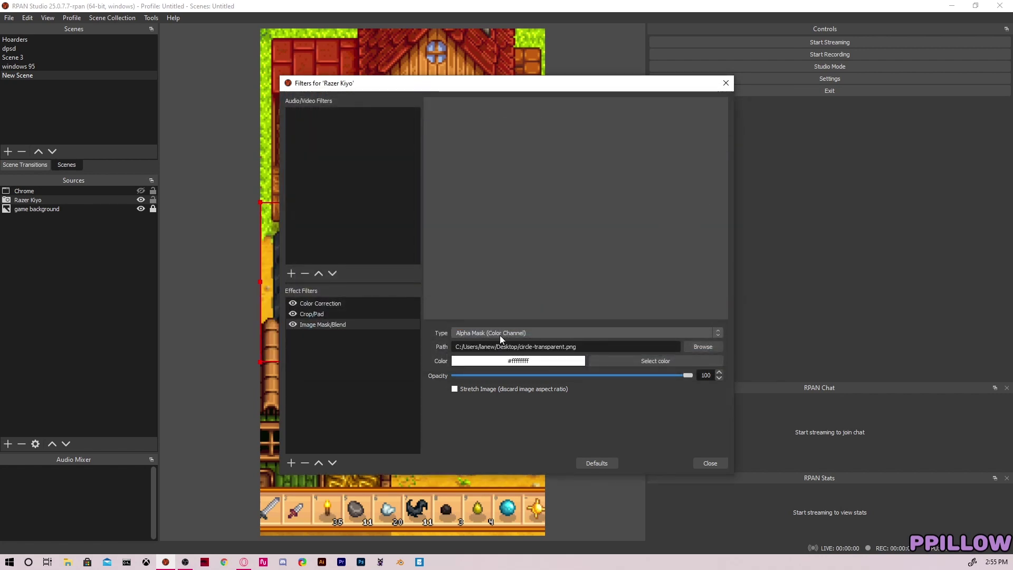
click(470, 333)
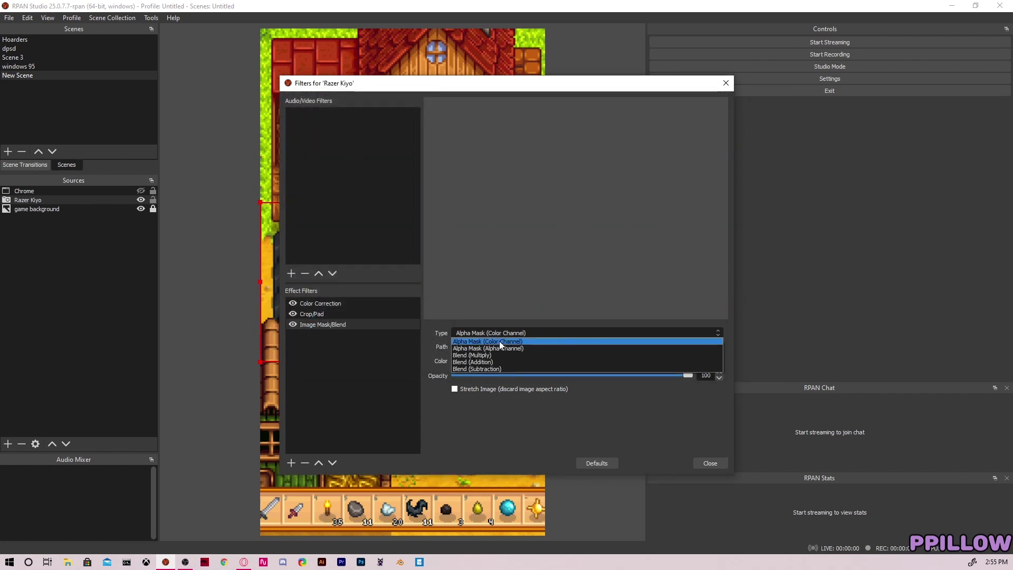
click(486, 348)
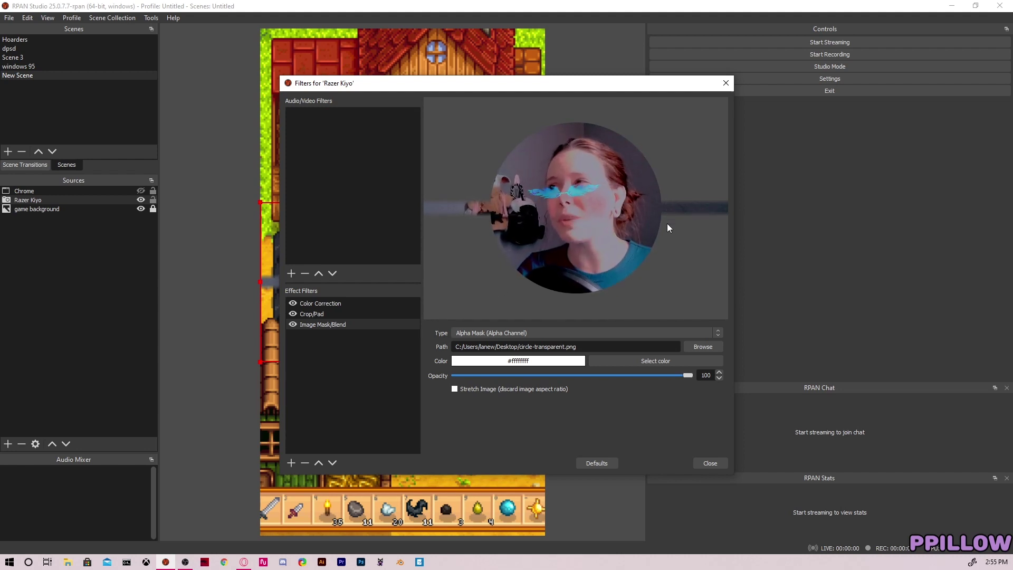
click(455, 389)
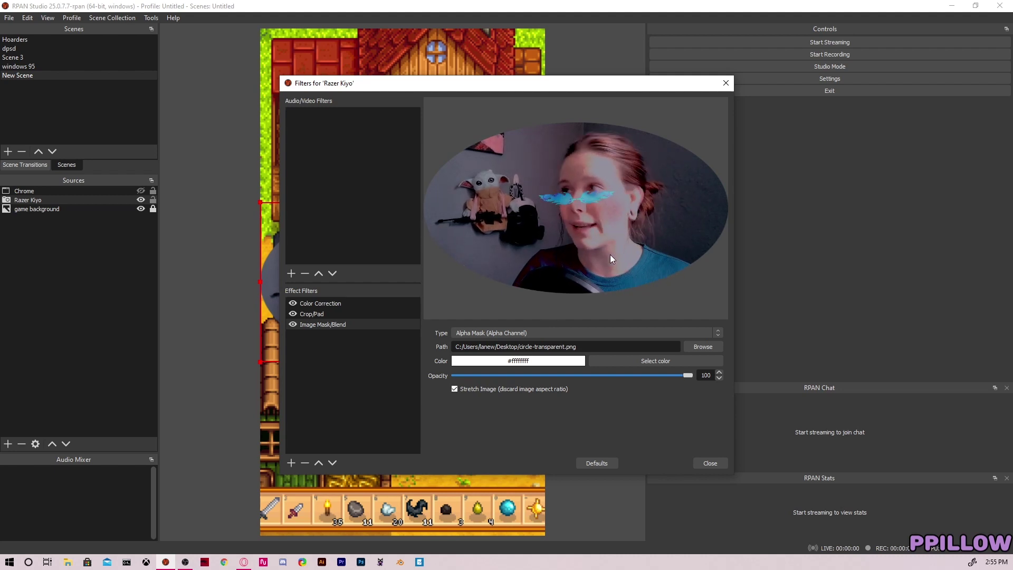
- Set the Crop/Pad filter to trim 275 from the webcam's left and right
click(321, 314)
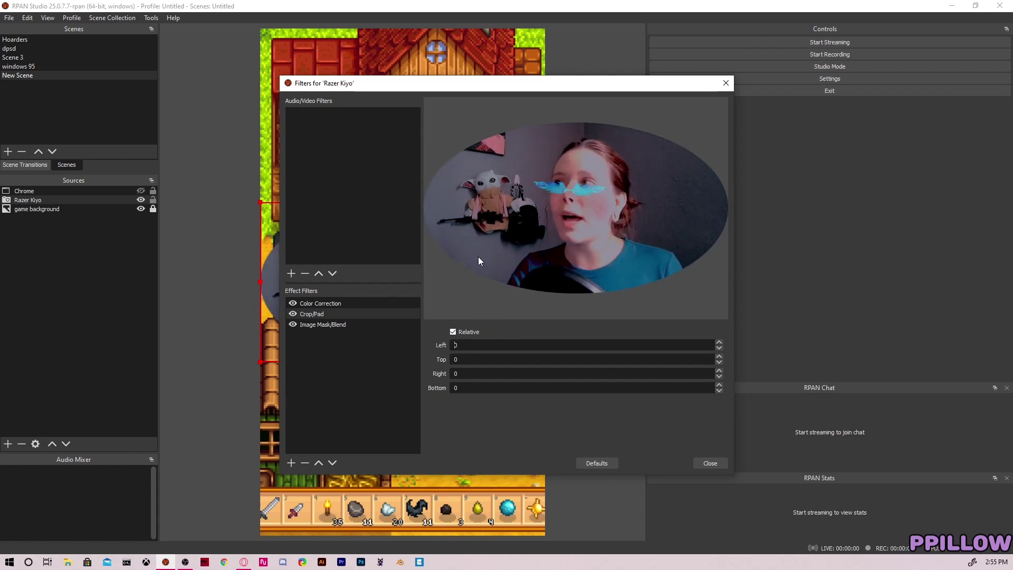
click(463, 345)
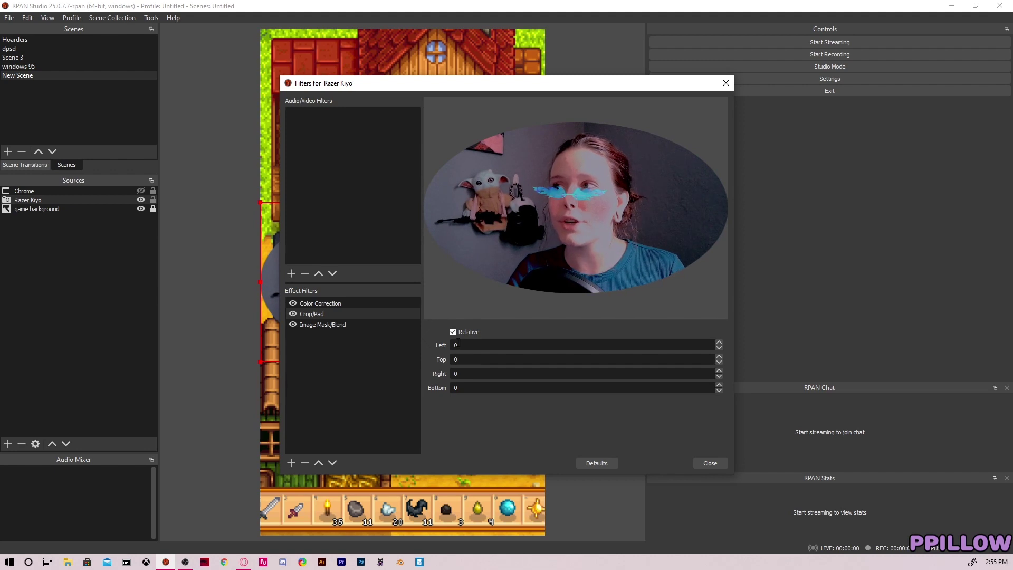
text(25)
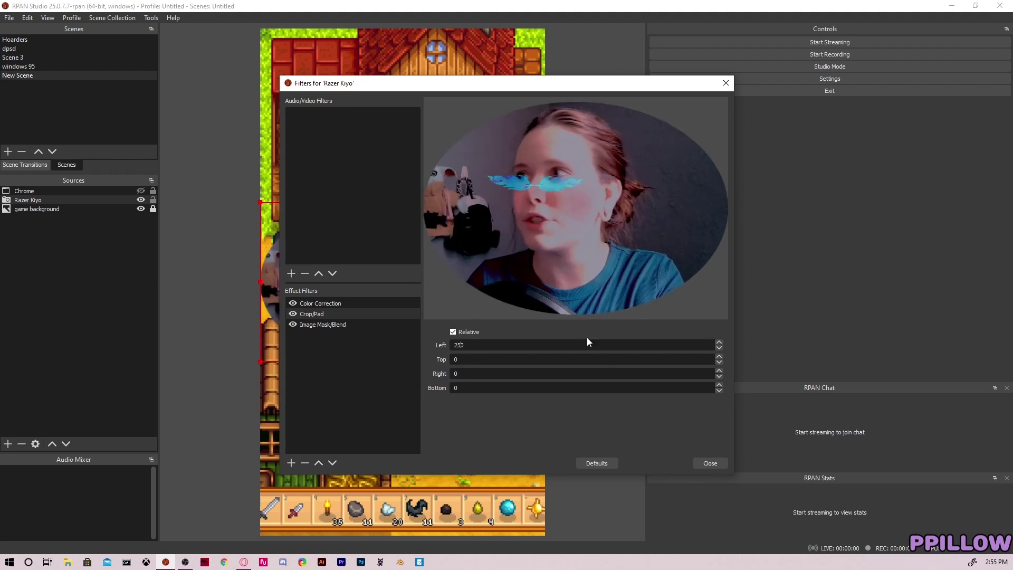
click(456, 374)
text(25)
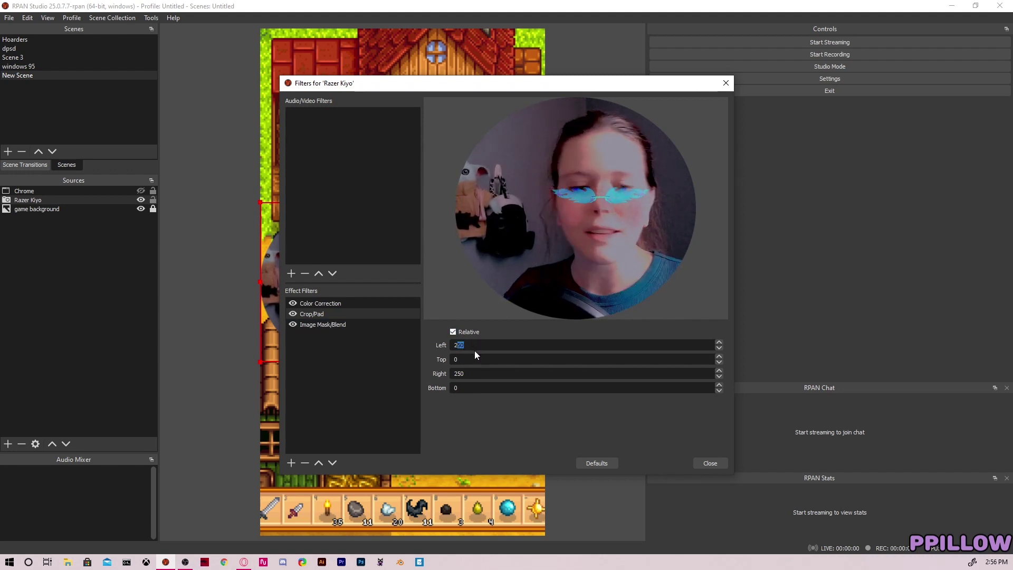
text(75)
click(462, 374)
text(75)
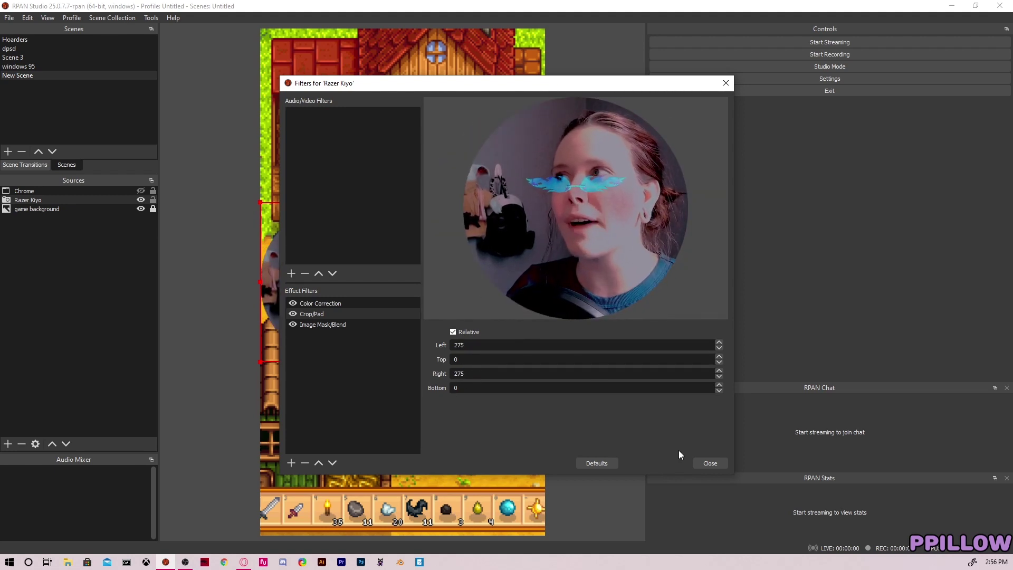
- Close the filters and shrink the circular webcam into the scene's lower-right corner
click(710, 464)
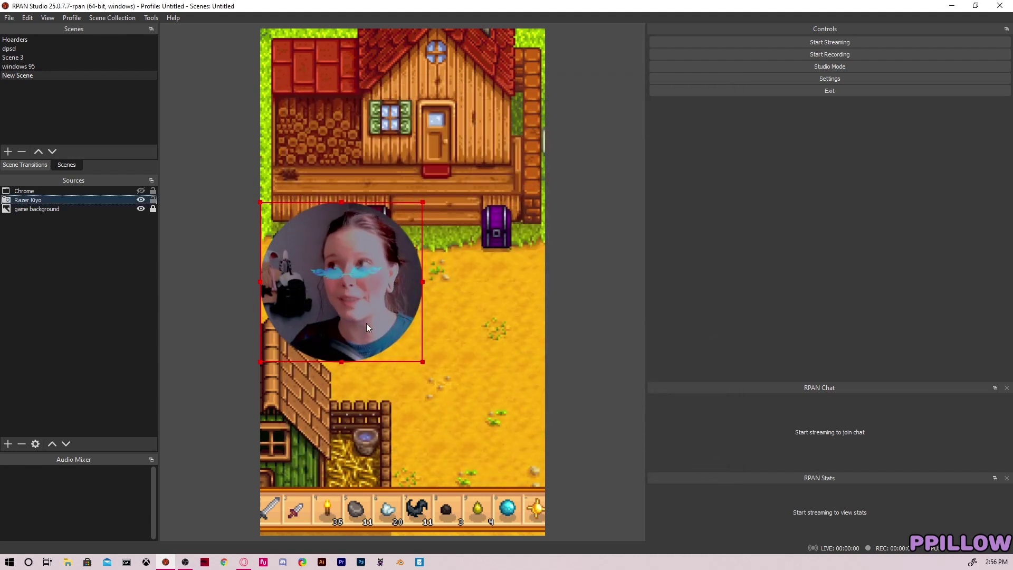
drag(365, 322, 402, 231)
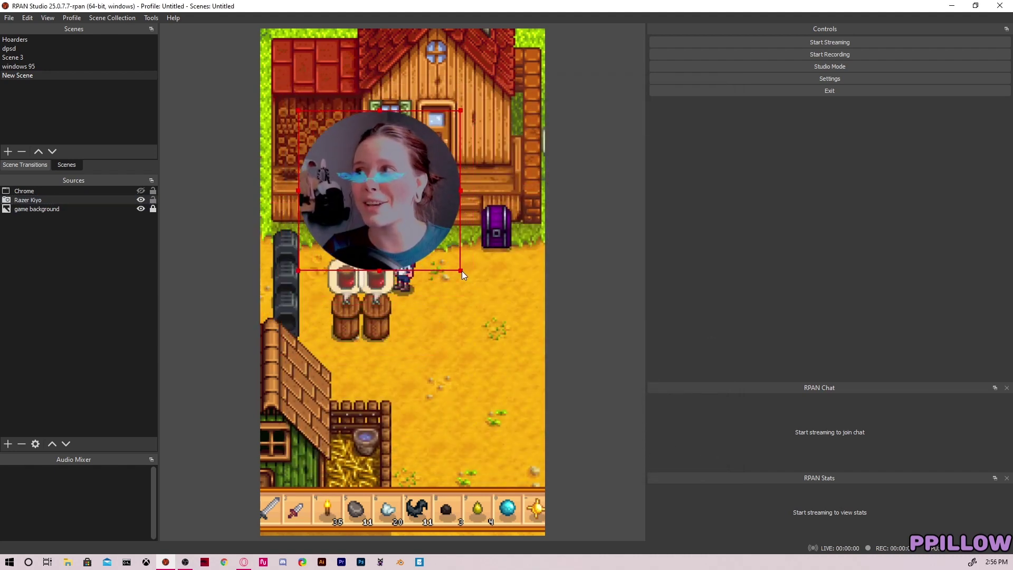
drag(461, 271, 540, 359)
drag(418, 303, 397, 241)
drag(526, 292, 445, 205)
drag(395, 169, 502, 420)
drag(559, 479, 505, 439)
click(567, 498)
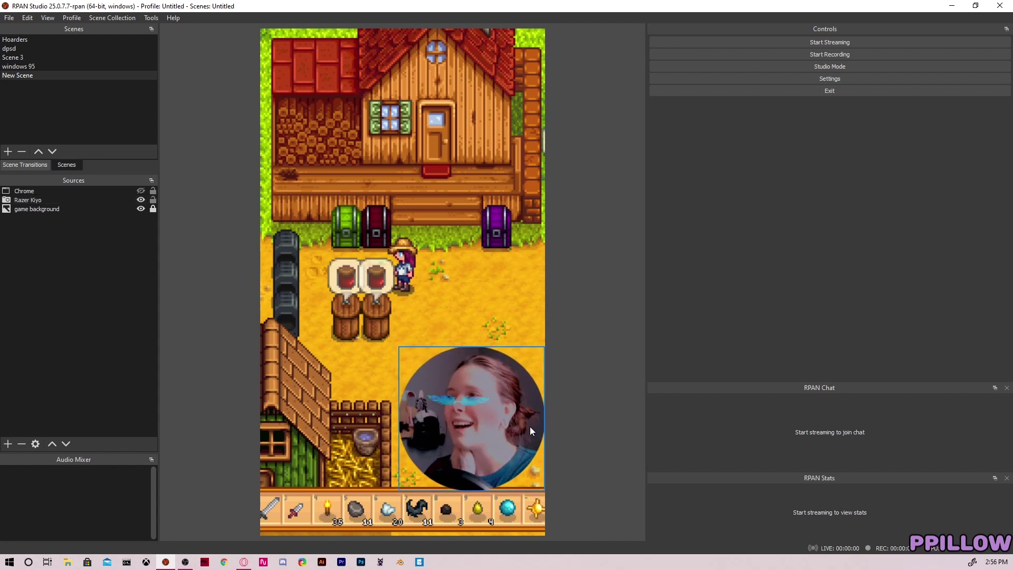
- Reopen the Razer Kiyo filters and remove the existing Crop/Pad filter
click(31, 200)
right_click(32, 200)
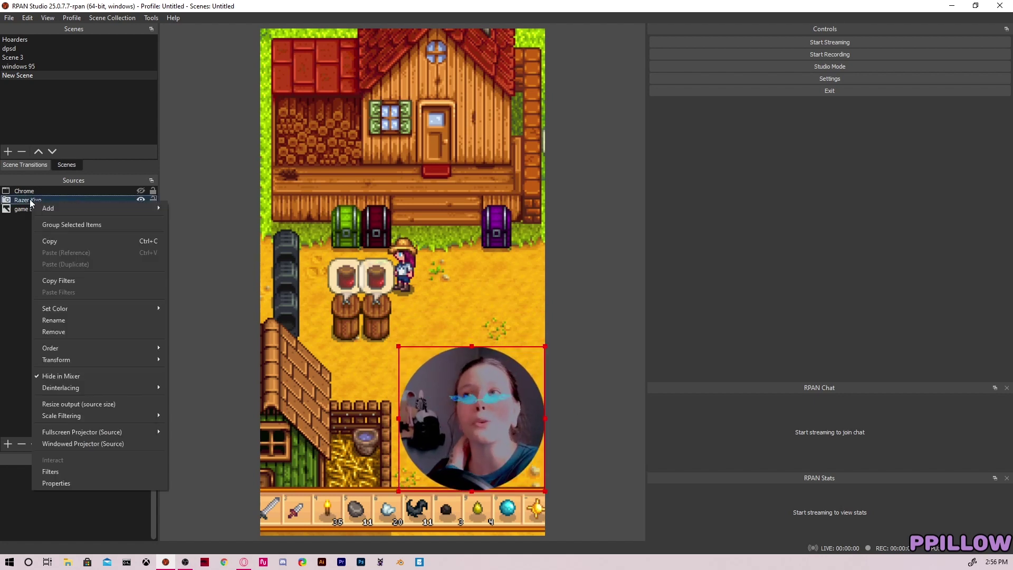
click(111, 471)
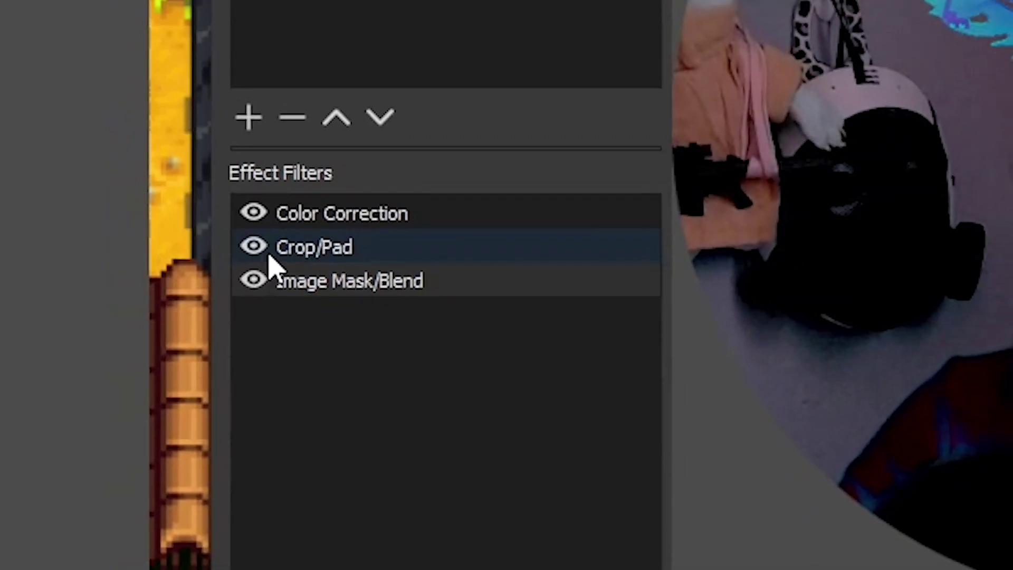
click(267, 242)
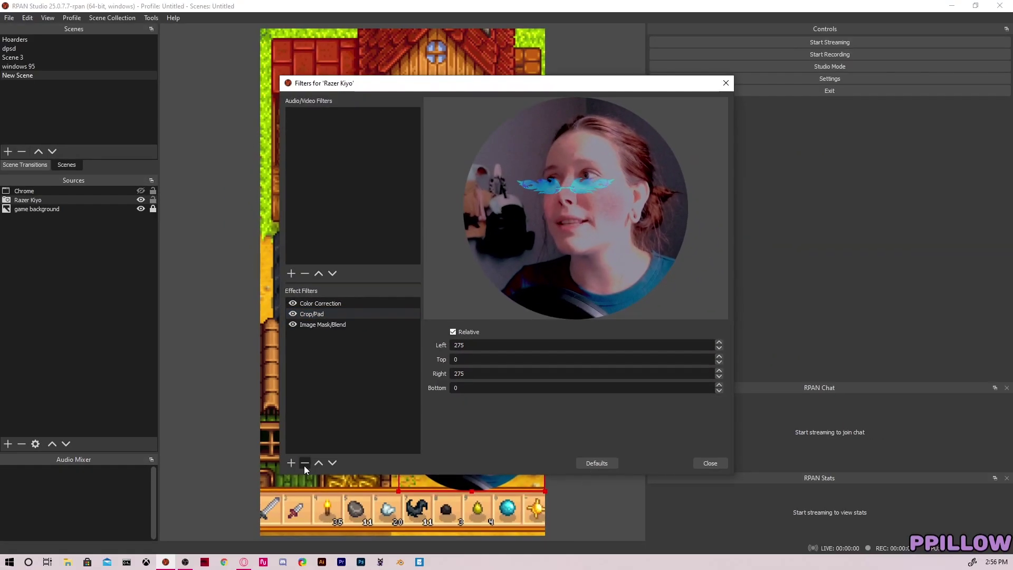
click(305, 463)
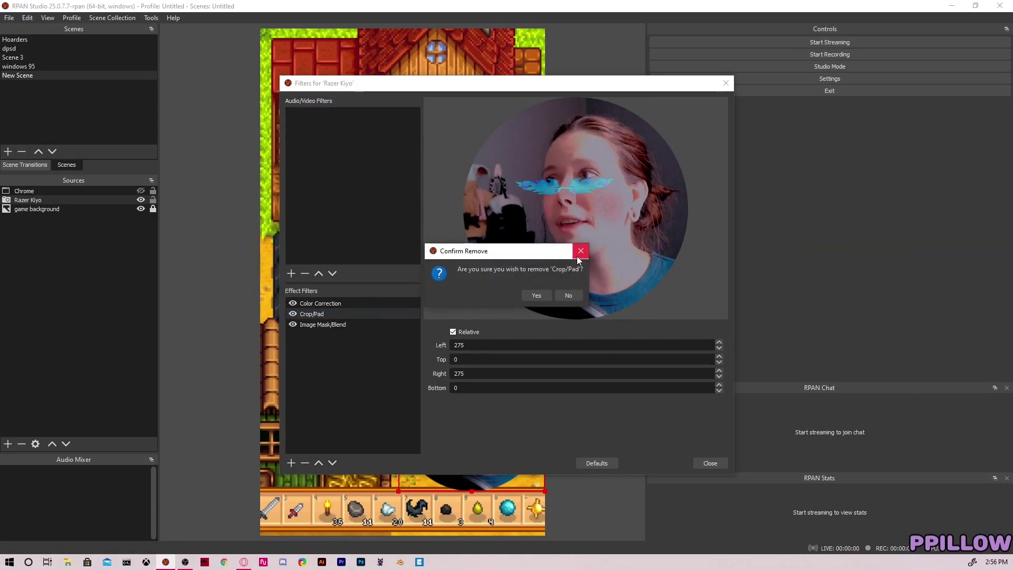
click(541, 292)
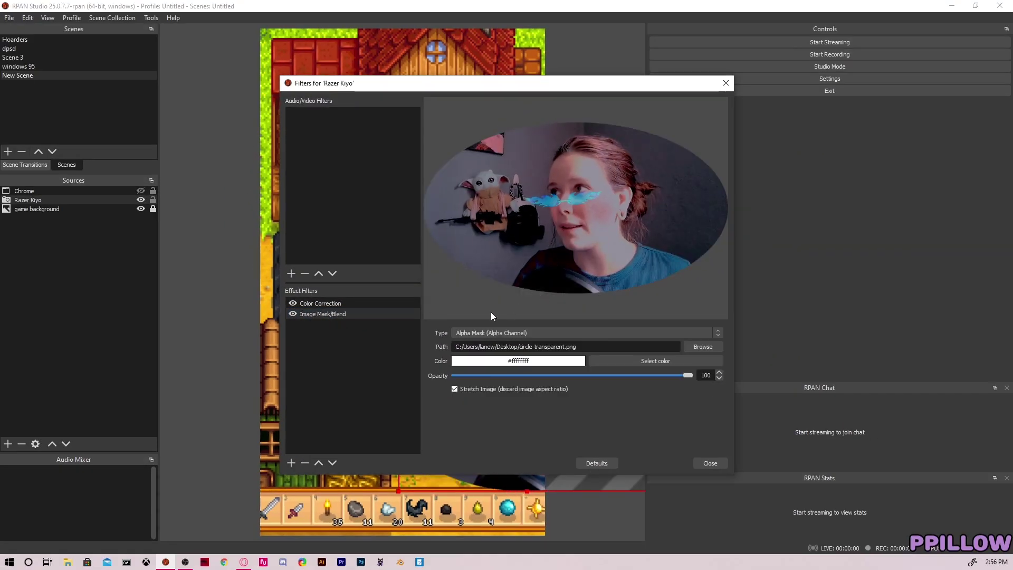
- Add a new Crop/Pad trimming 275 from left and right, then delete Image Mask/Blend
click(289, 464)
click(316, 391)
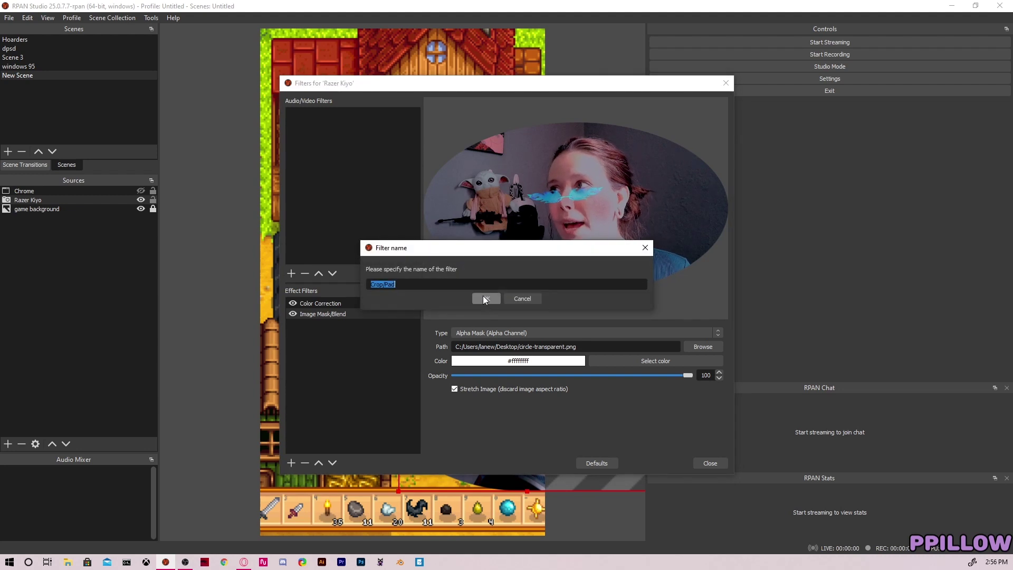
click(484, 298)
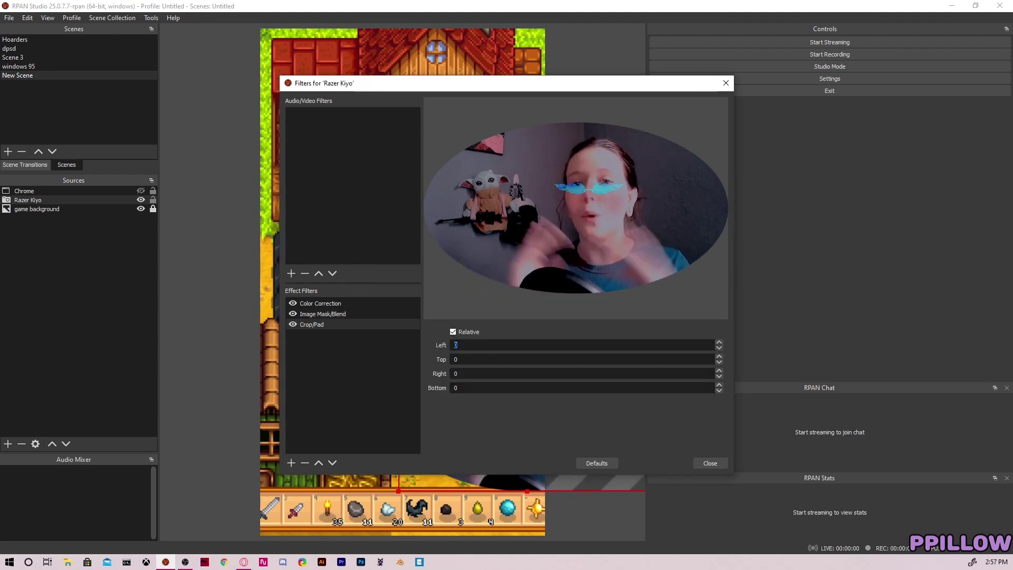
text(2)
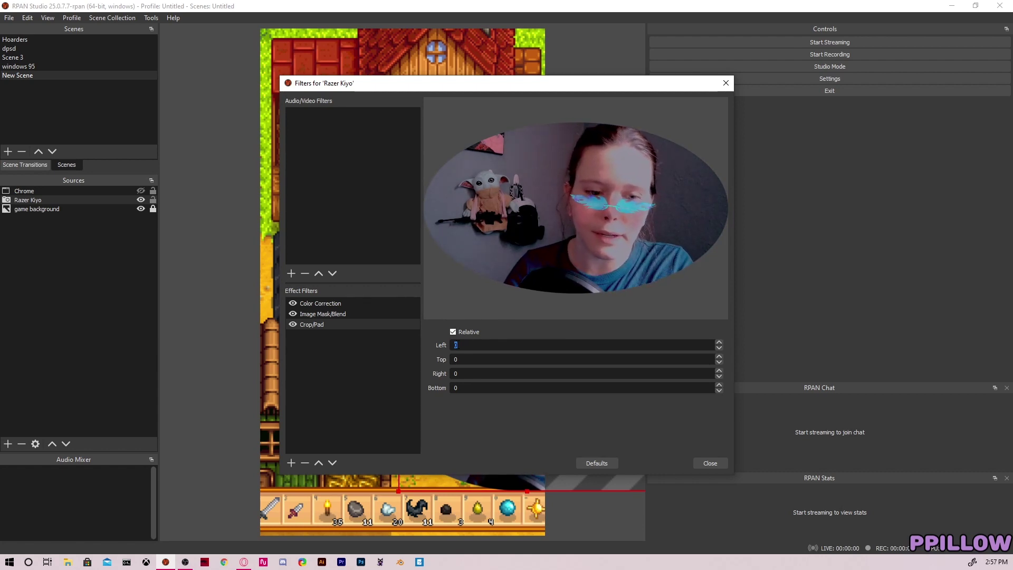
text(75)
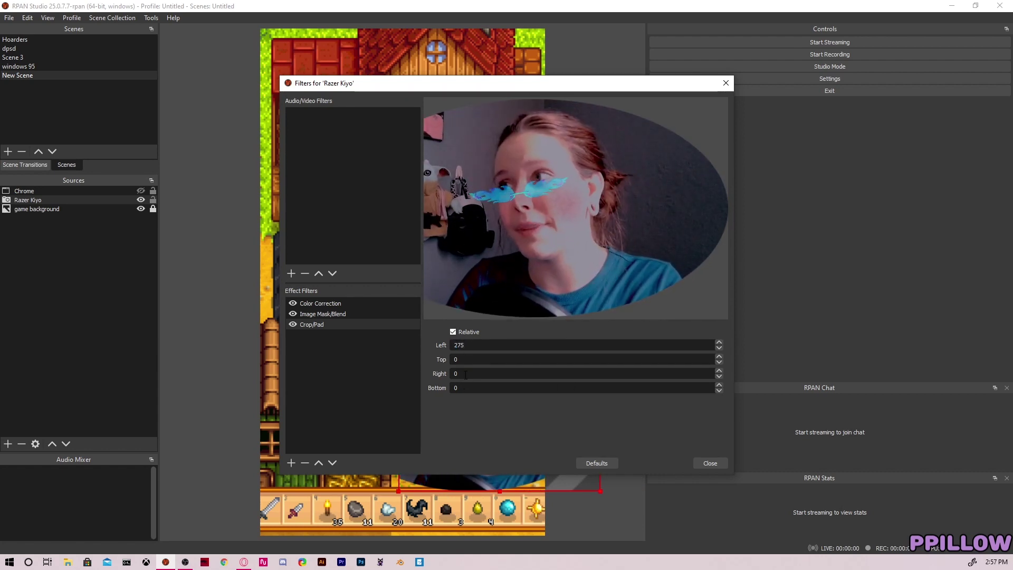
double_click(465, 373)
text(275)
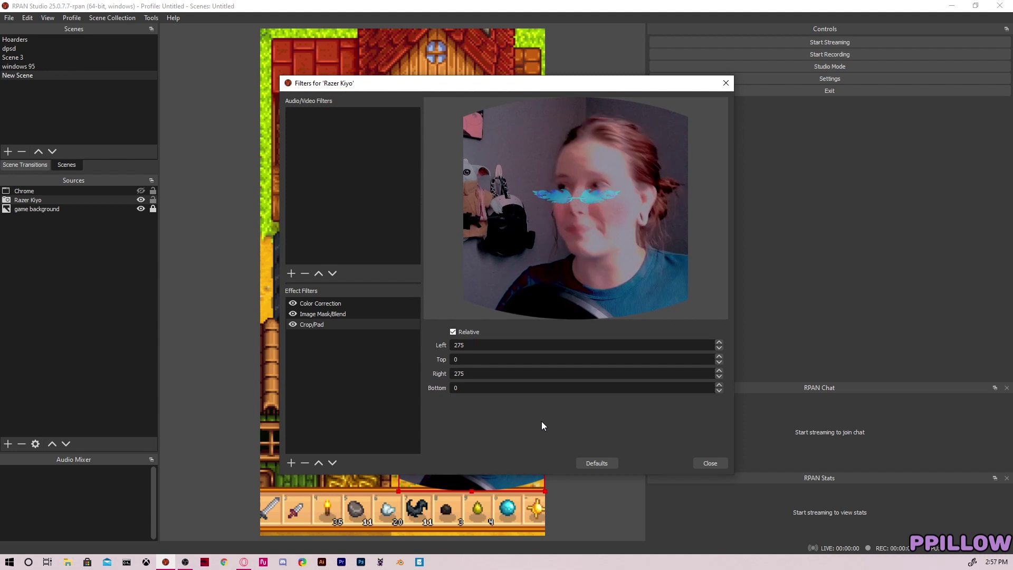
key(Up)
key(Delete)
- Confirm the old mask's removal and add a new Image Mask/Blend filter after Crop/Pad
click(551, 288)
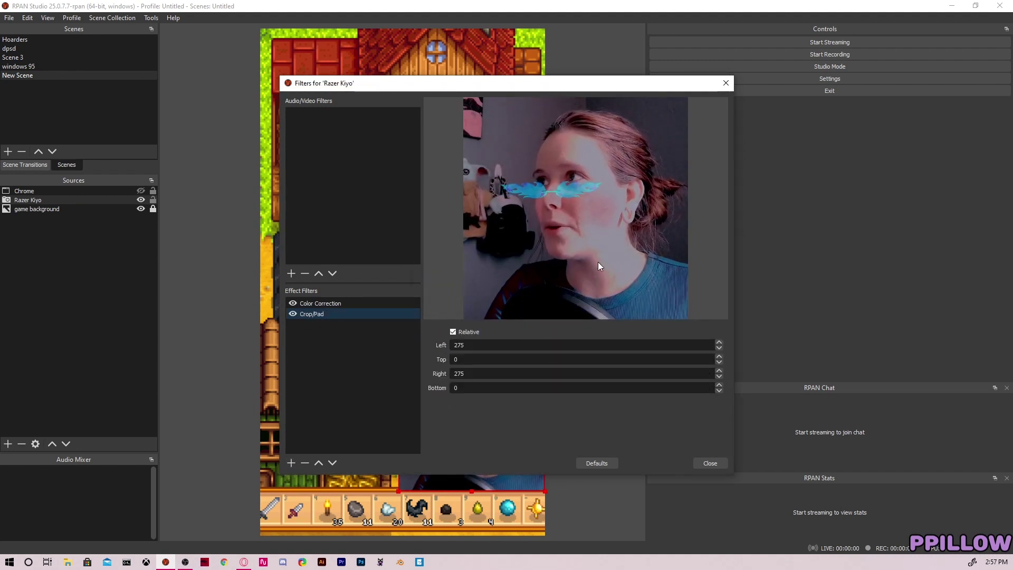
click(291, 461)
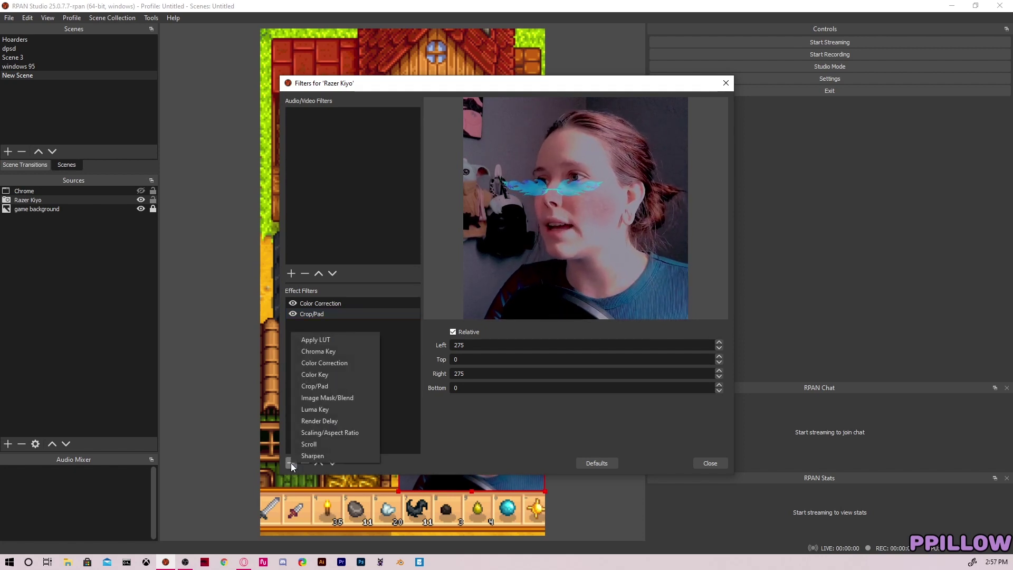
click(325, 398)
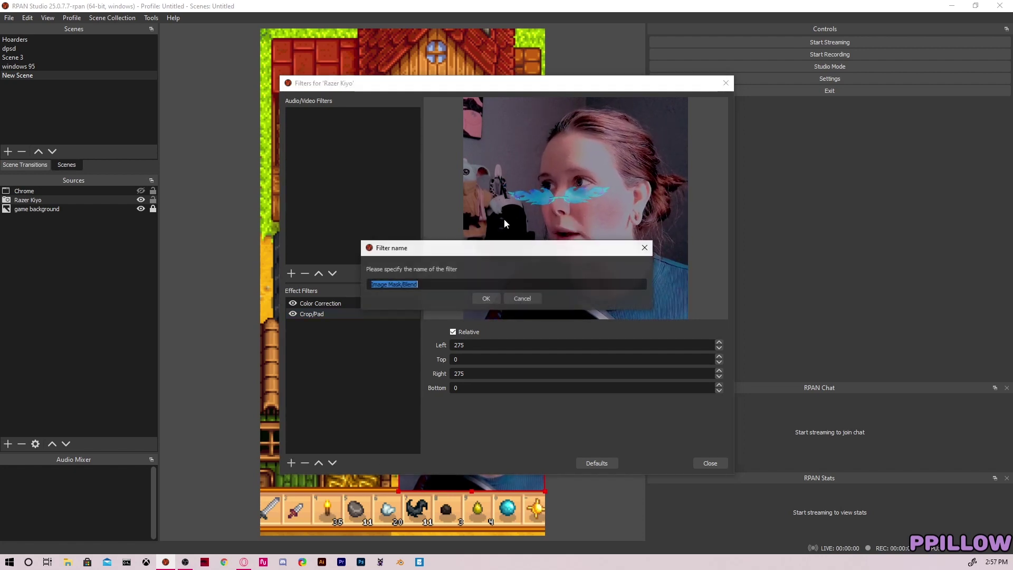
click(483, 298)
- Set the new mask to heart.png with type Alpha Mask (Alpha Channel)
click(701, 346)
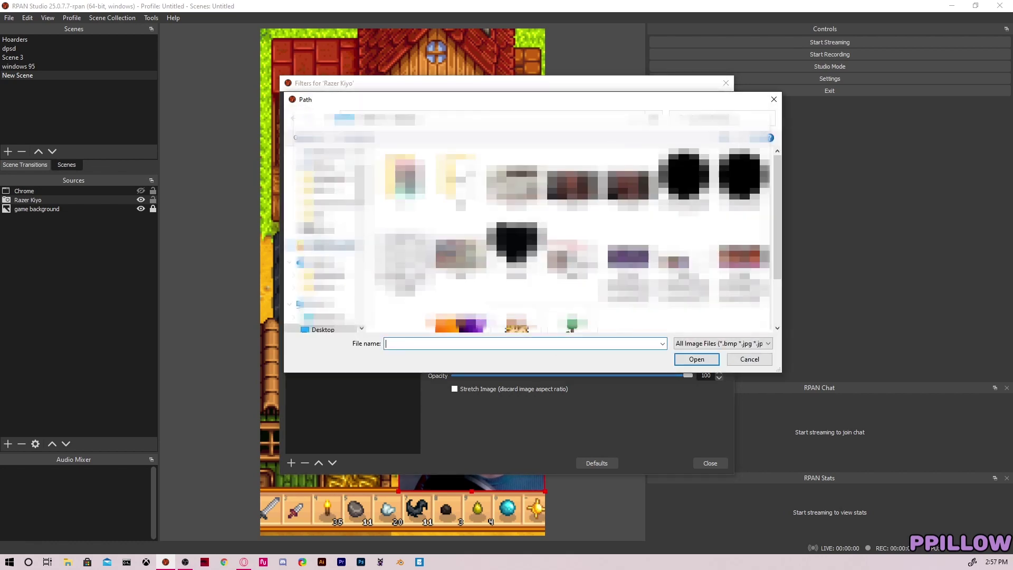
double_click(518, 264)
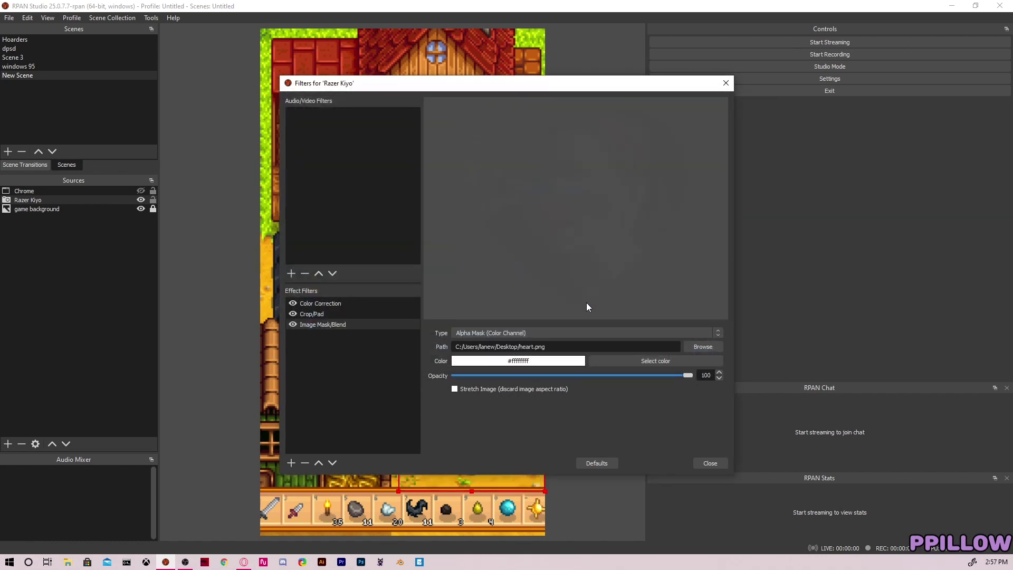
click(575, 331)
click(511, 349)
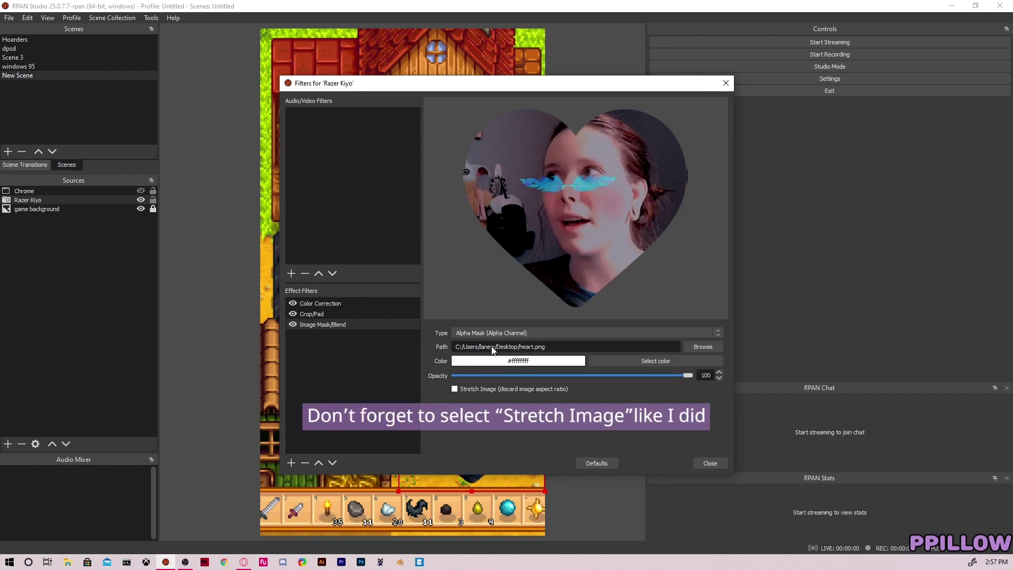
- Turn off the heart mask and add a second Image Mask/Blend named 'Image Mask - circle'
click(291, 464)
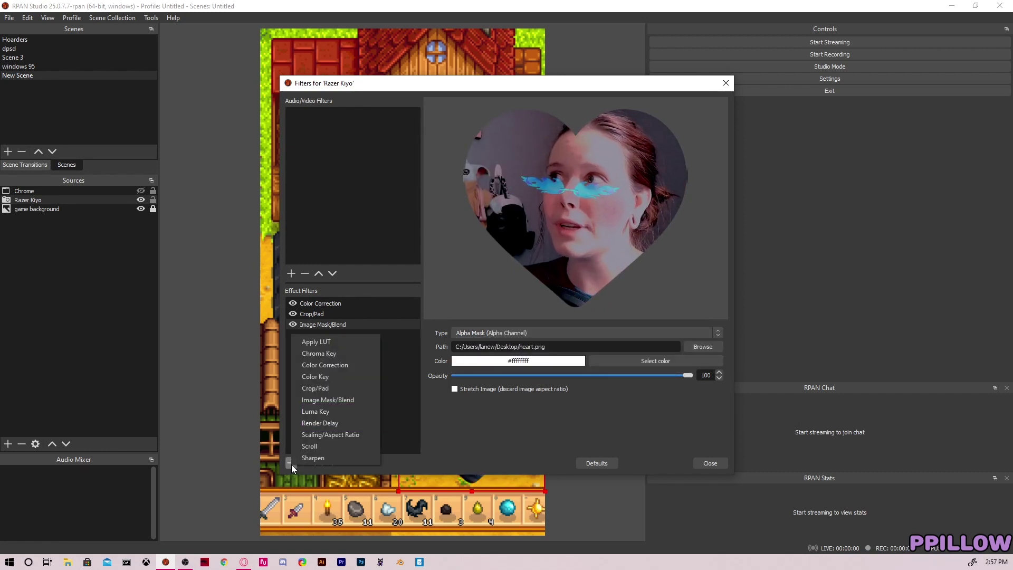
click(290, 325)
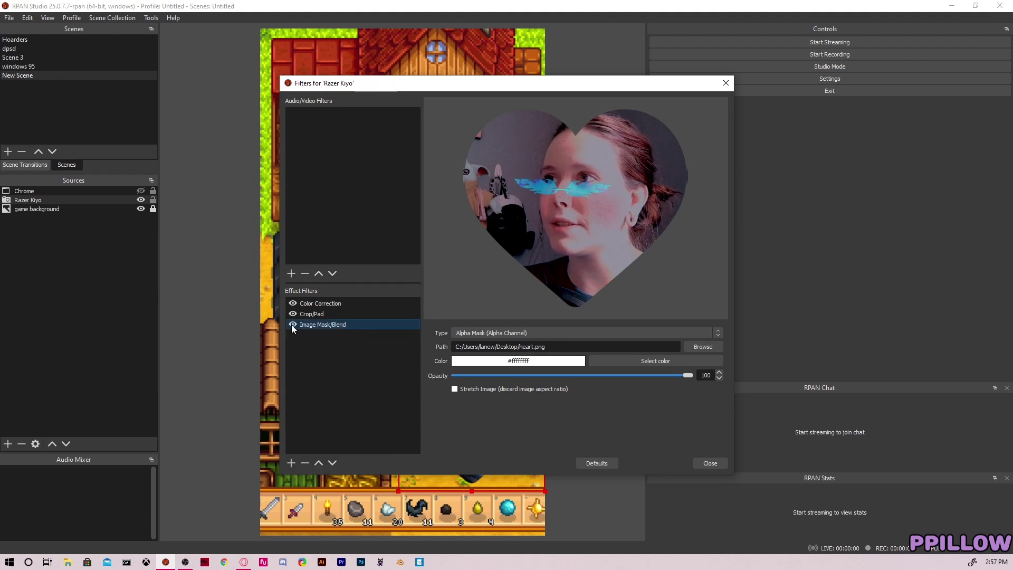
click(291, 324)
click(289, 462)
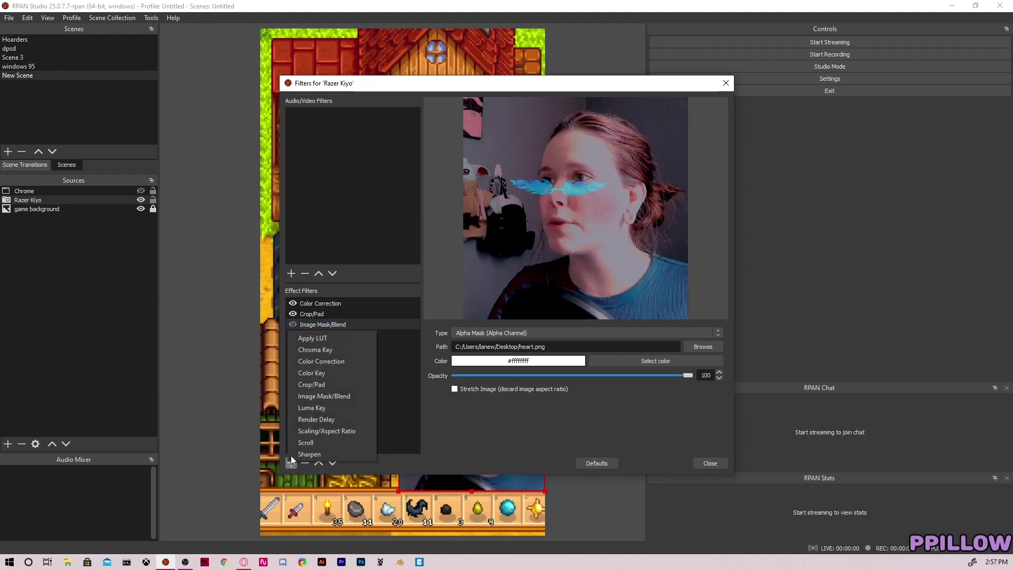
click(334, 399)
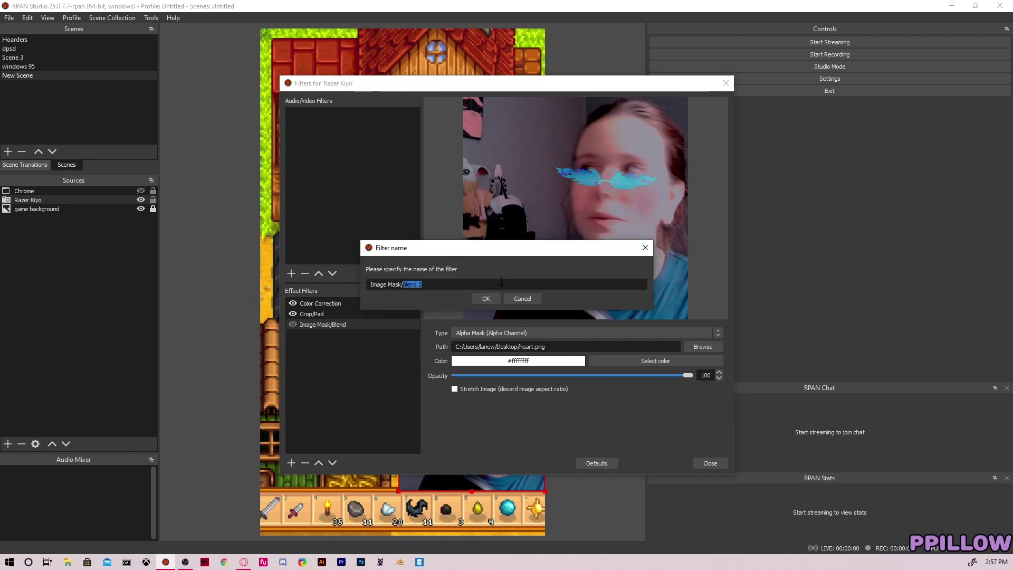
key(BackSpace)
key(BackSpace)
text(- circle)
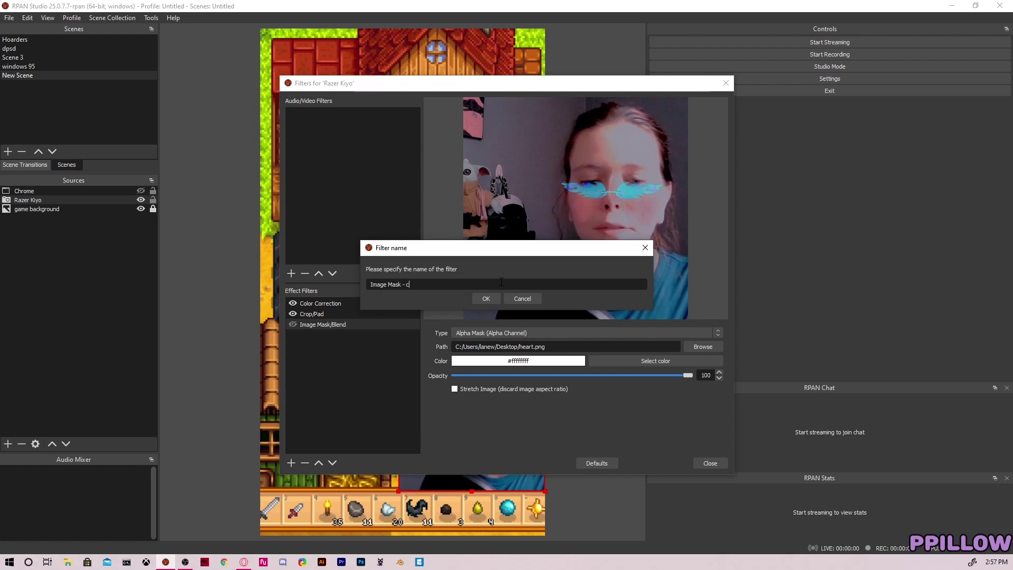
key(Return)
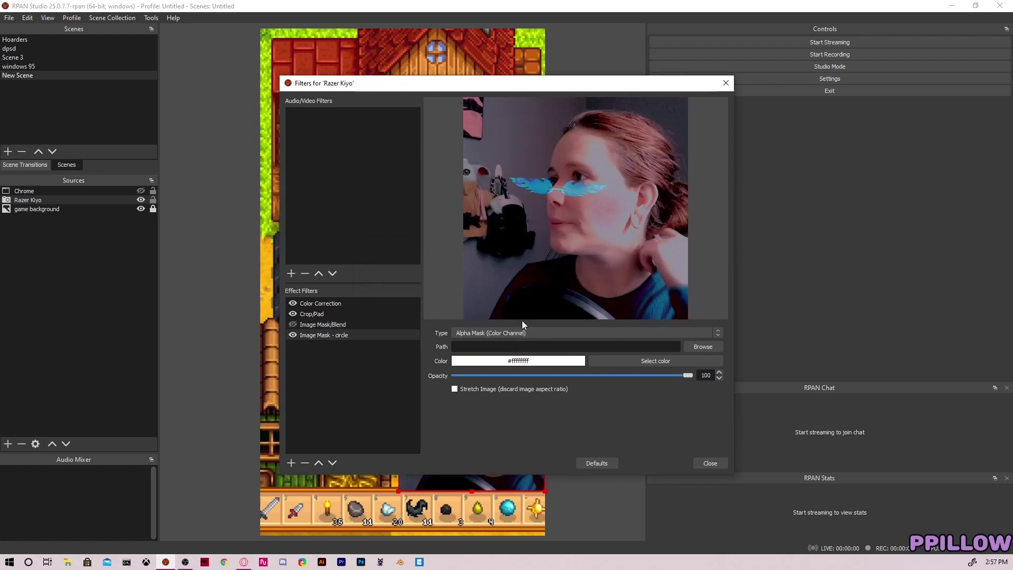
- Give the circle mask circle-transparent.png as an Alpha Channel mask, and re-enable the heart mask
click(703, 347)
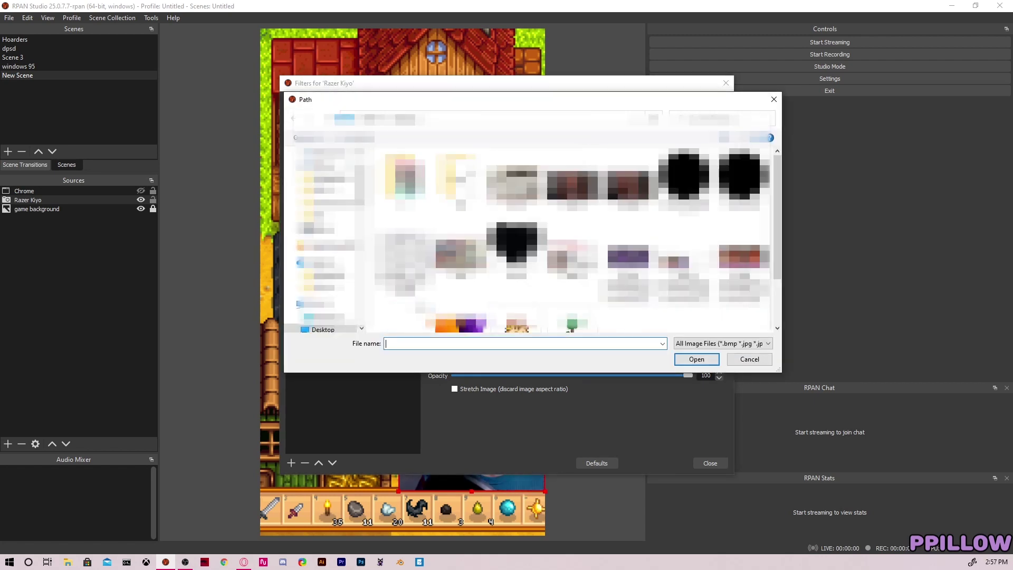
double_click(684, 177)
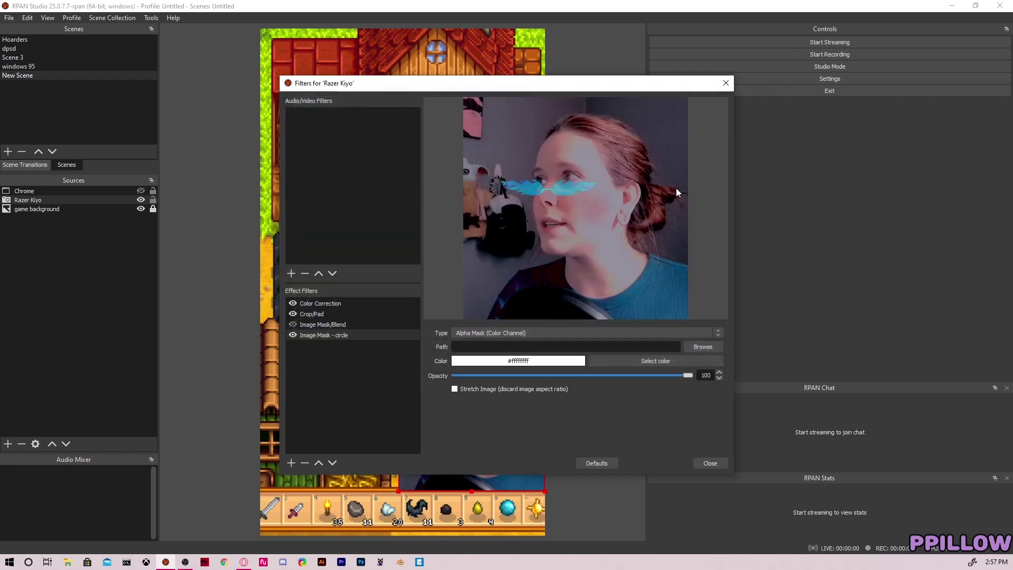
click(563, 332)
click(508, 348)
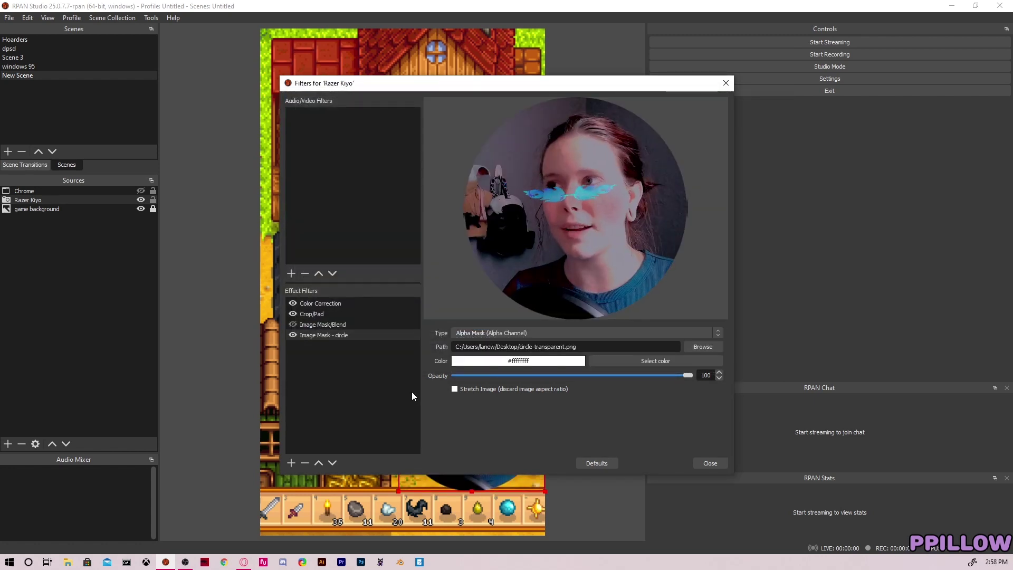
click(293, 324)
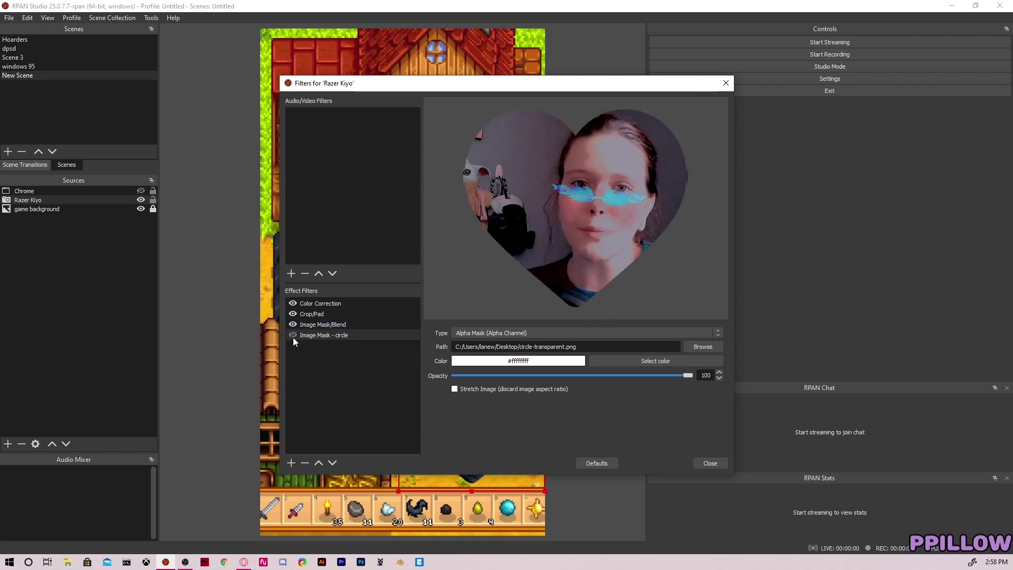
- Switch the webcam from the heart to the circle mask and enlarge it over the farmhouse
click(707, 462)
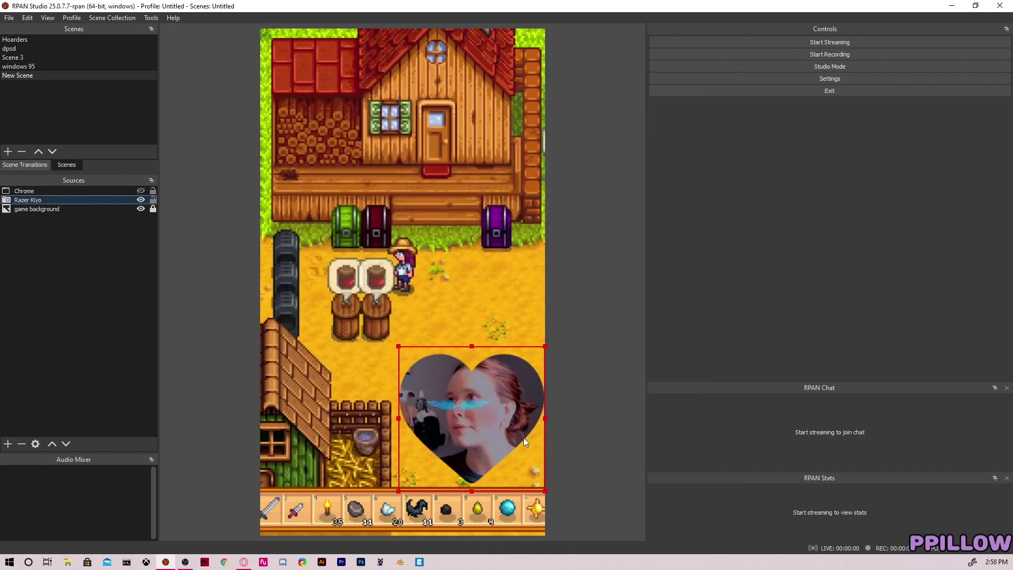
drag(521, 438, 491, 146)
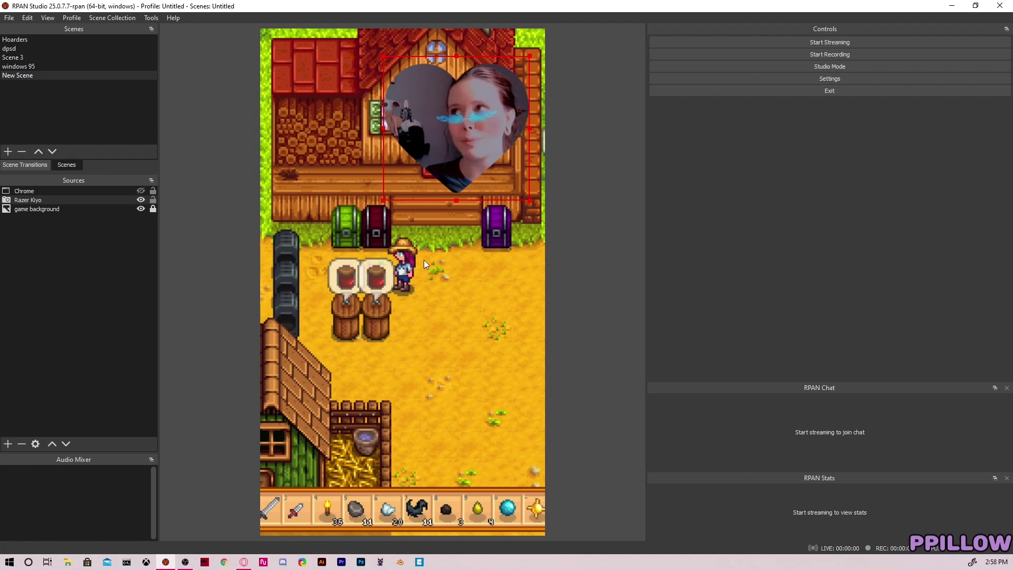
right_click(34, 200)
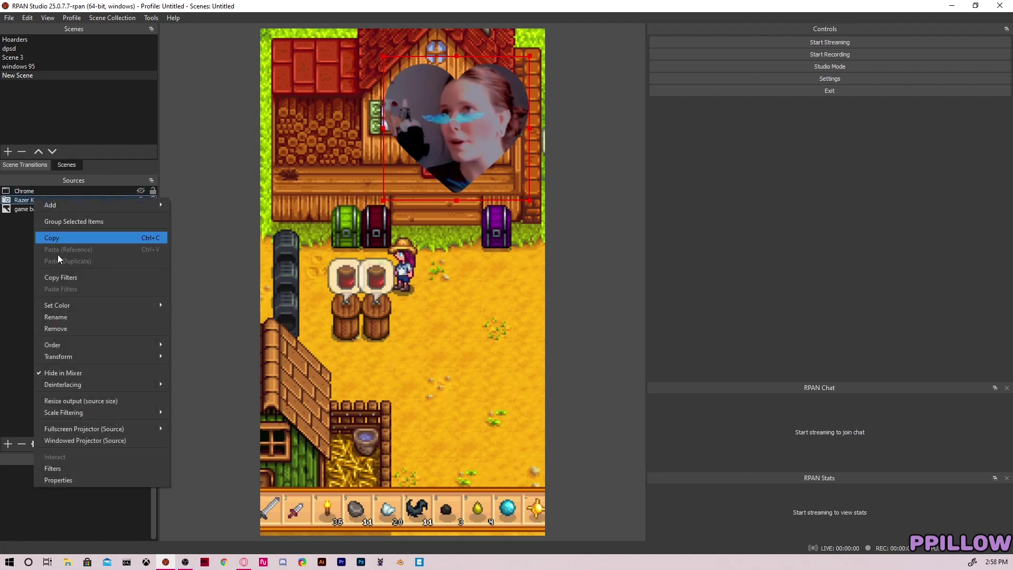
click(103, 465)
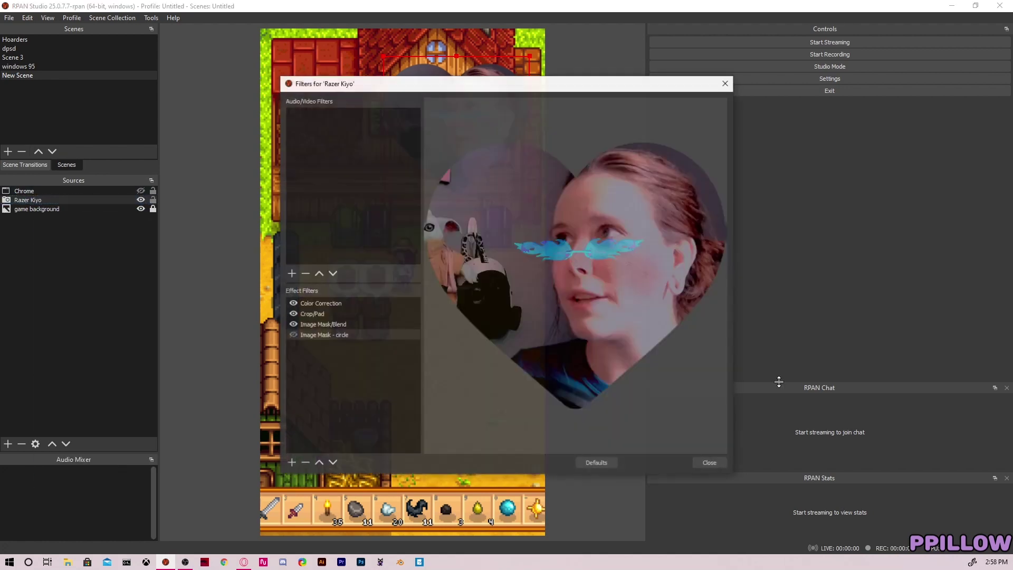
click(293, 335)
click(293, 325)
click(710, 463)
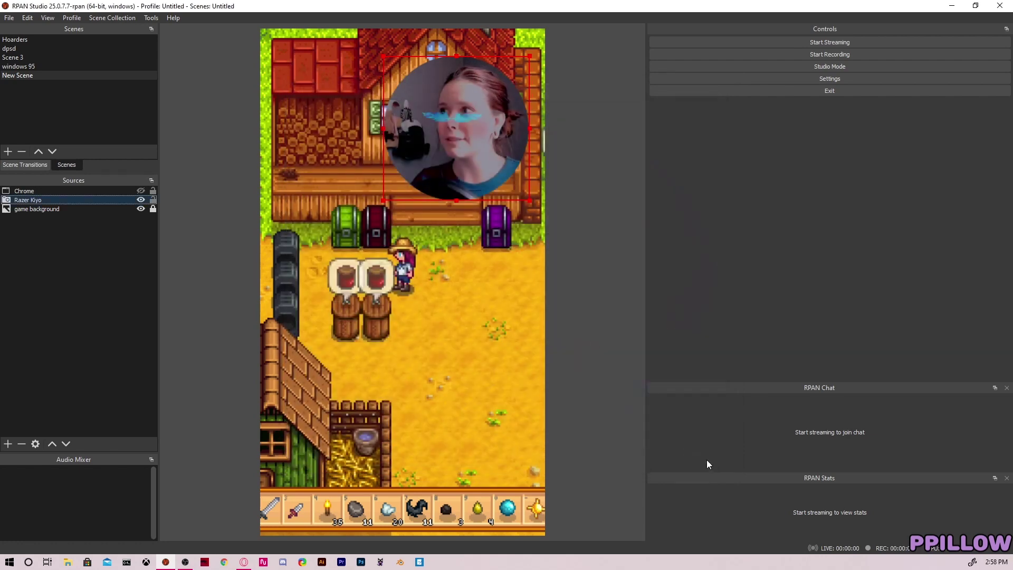
drag(473, 173, 469, 189)
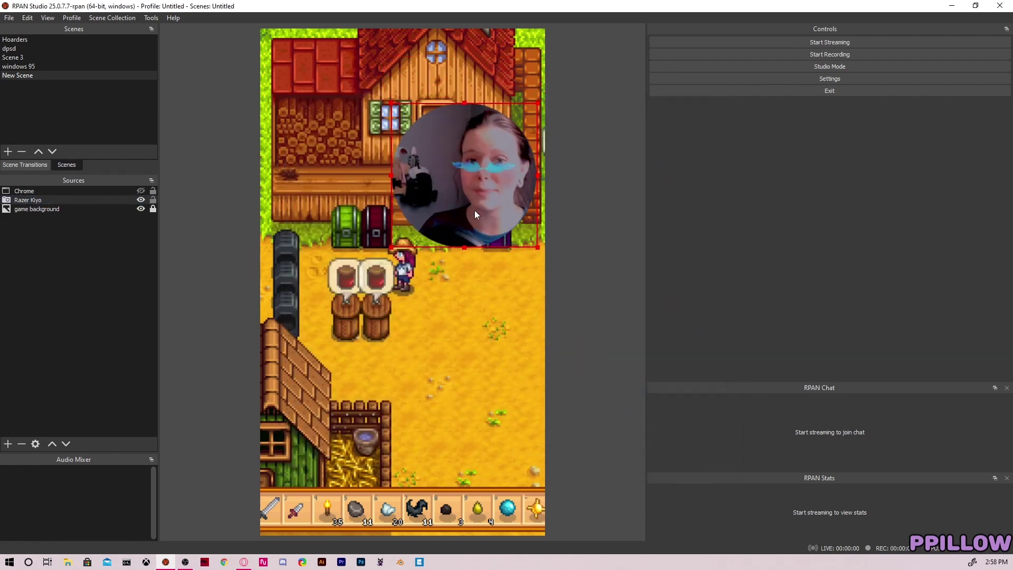
drag(393, 245, 311, 337)
click(588, 360)
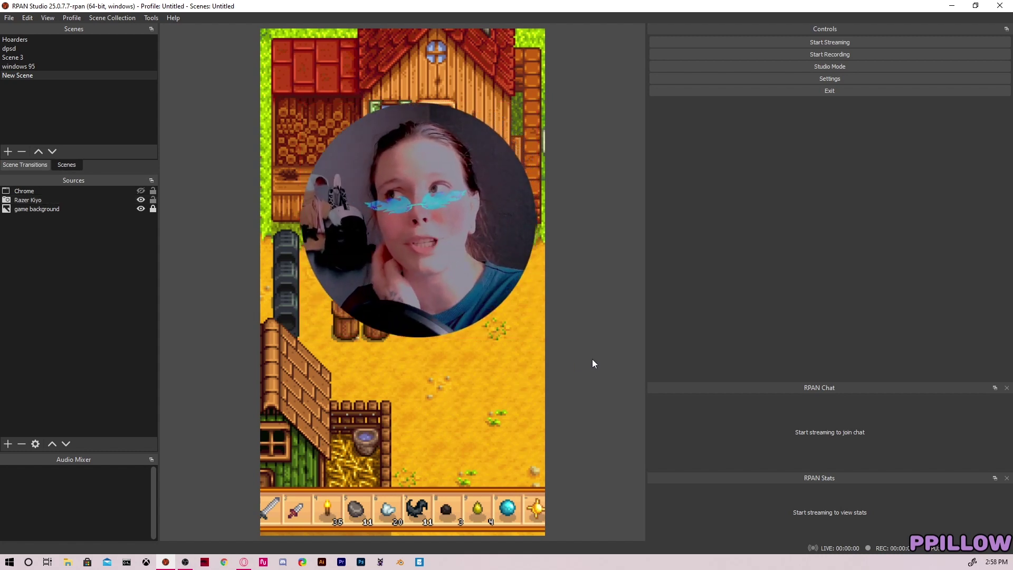